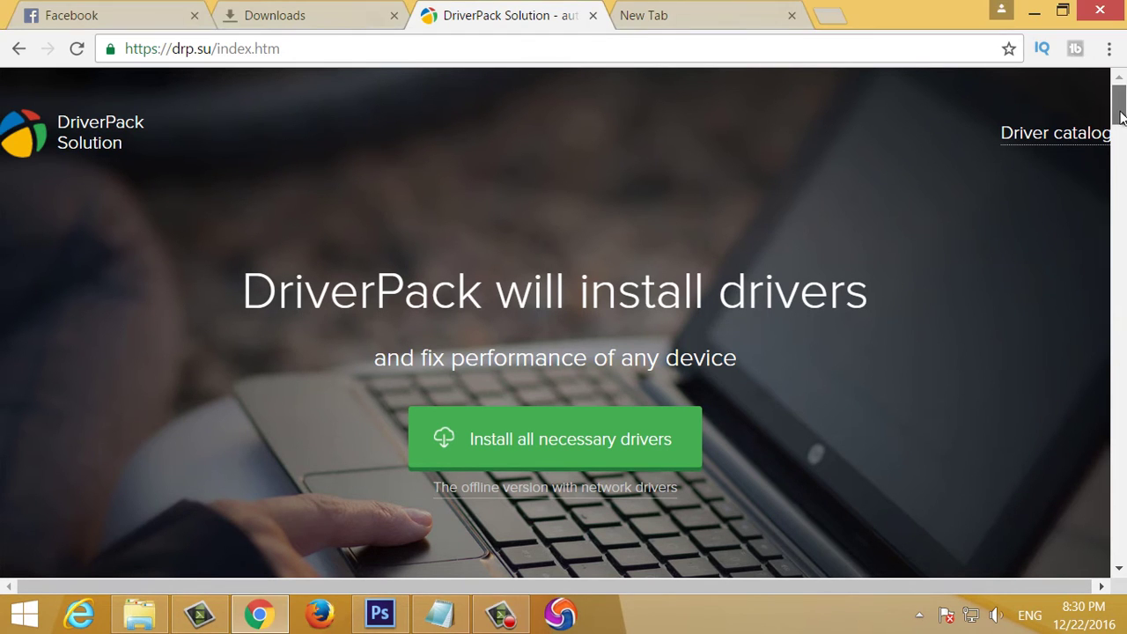
Scroll through the drp.su DriverPack home page offering to install all necessary drivers
scroll(930, 278, down, 3)
scroll(790, 325, up, 2)
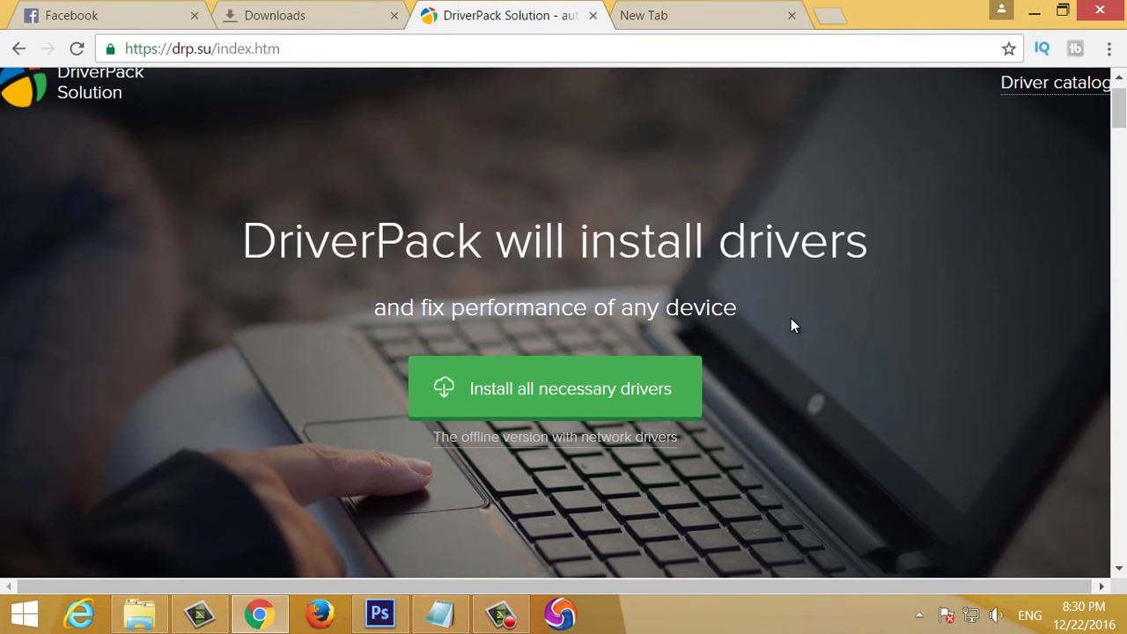
scroll(729, 187, up, 1)
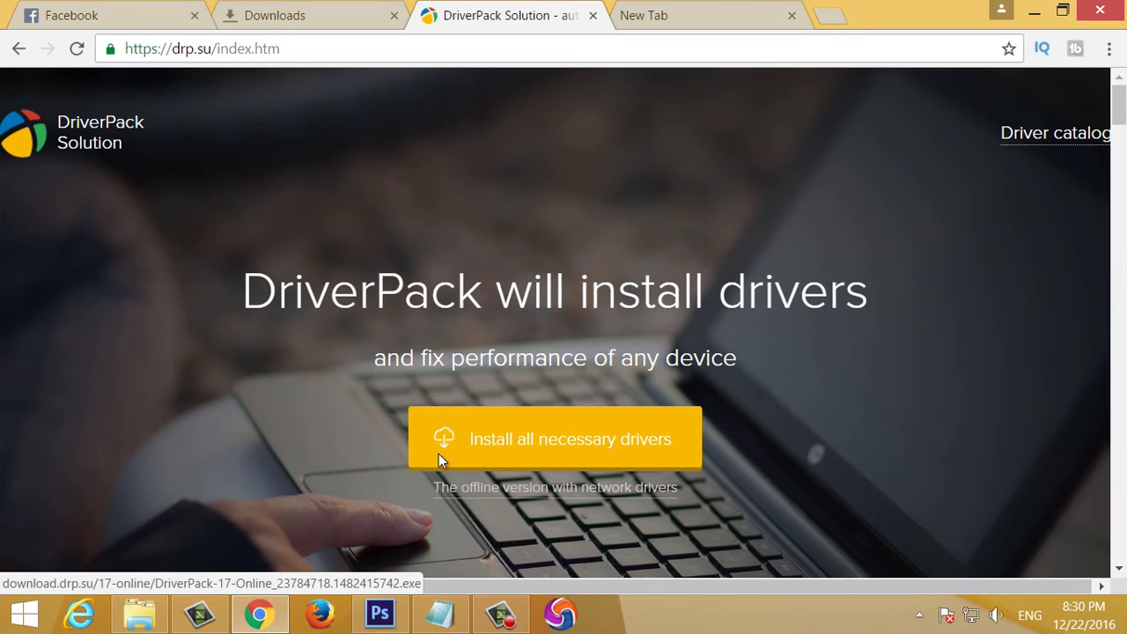
Run the DriverPack installer in D:\Softwares And Drivers as administrator
click(139, 614)
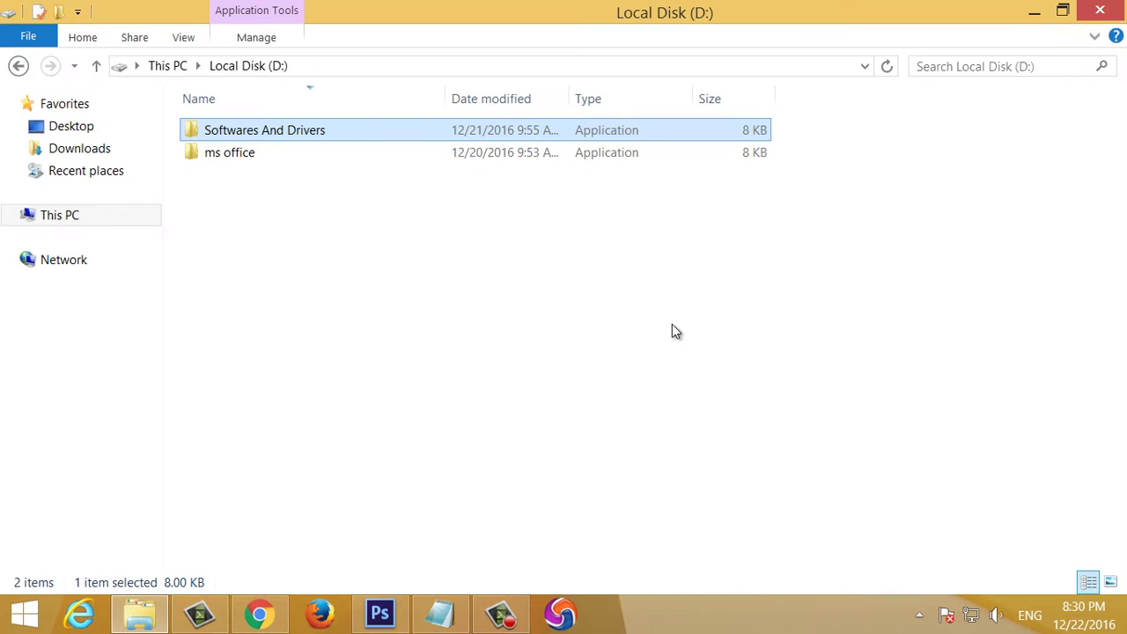
double_click(314, 133)
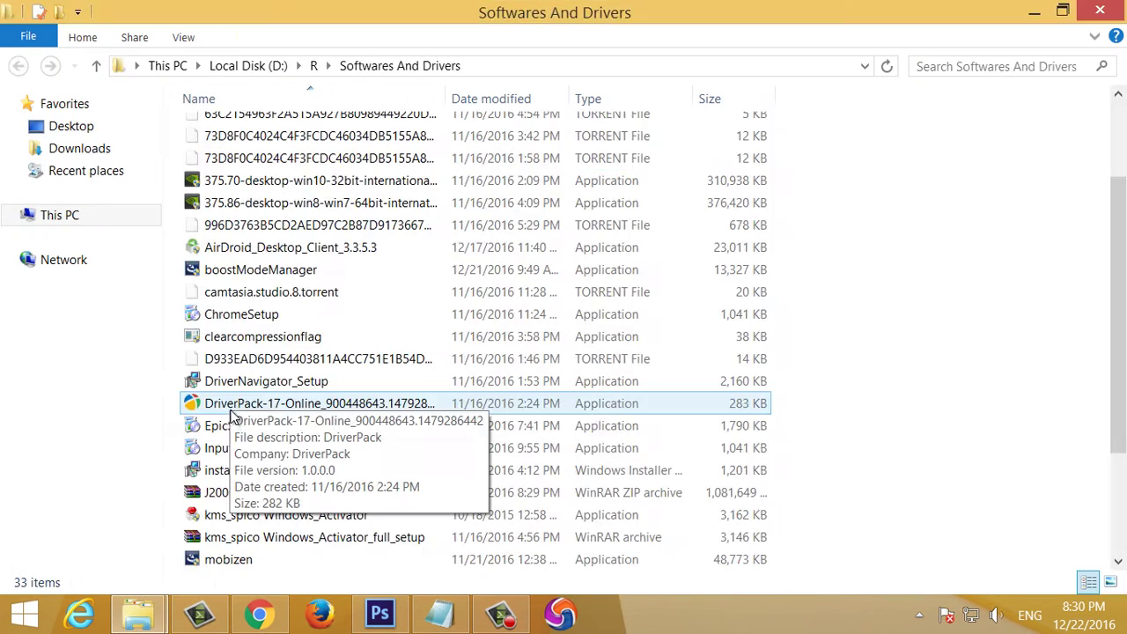
right_click(233, 409)
click(343, 168)
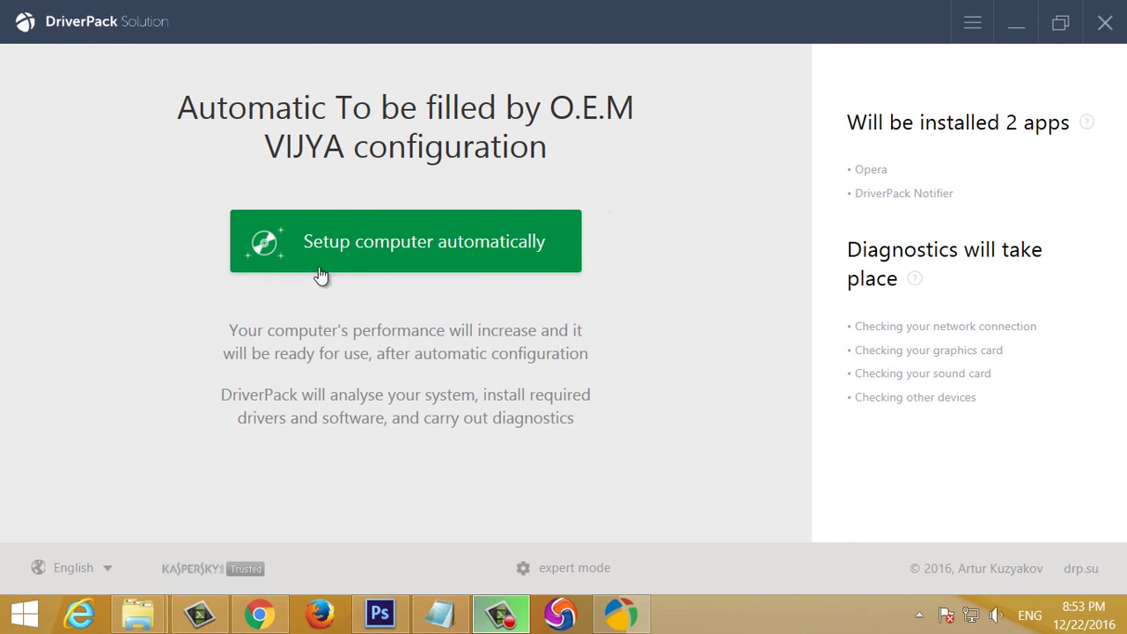
Start automatic computer setup, skipping the Opera browser install
click(403, 258)
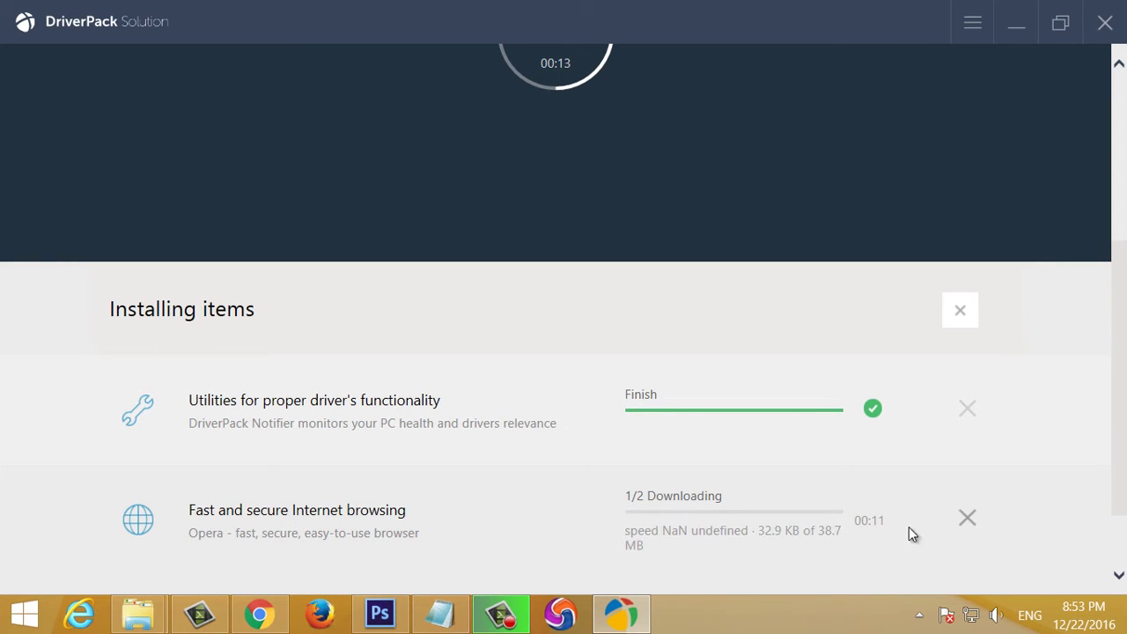
click(966, 518)
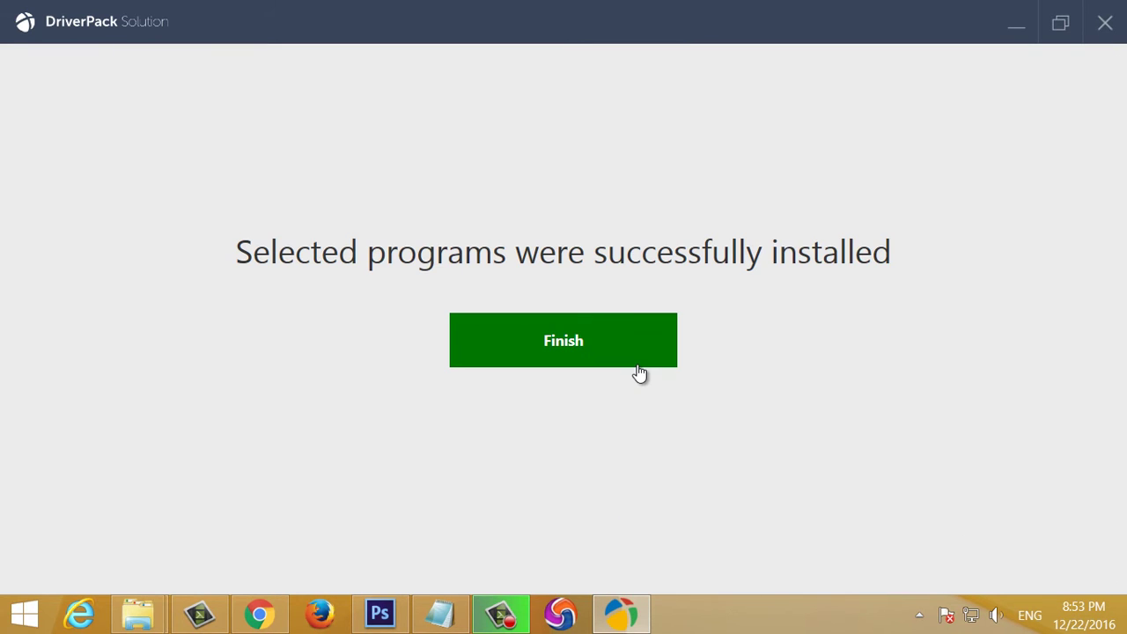
Finish setup and look through the Drivers, Software and Security pages, ending on Drivers
click(525, 343)
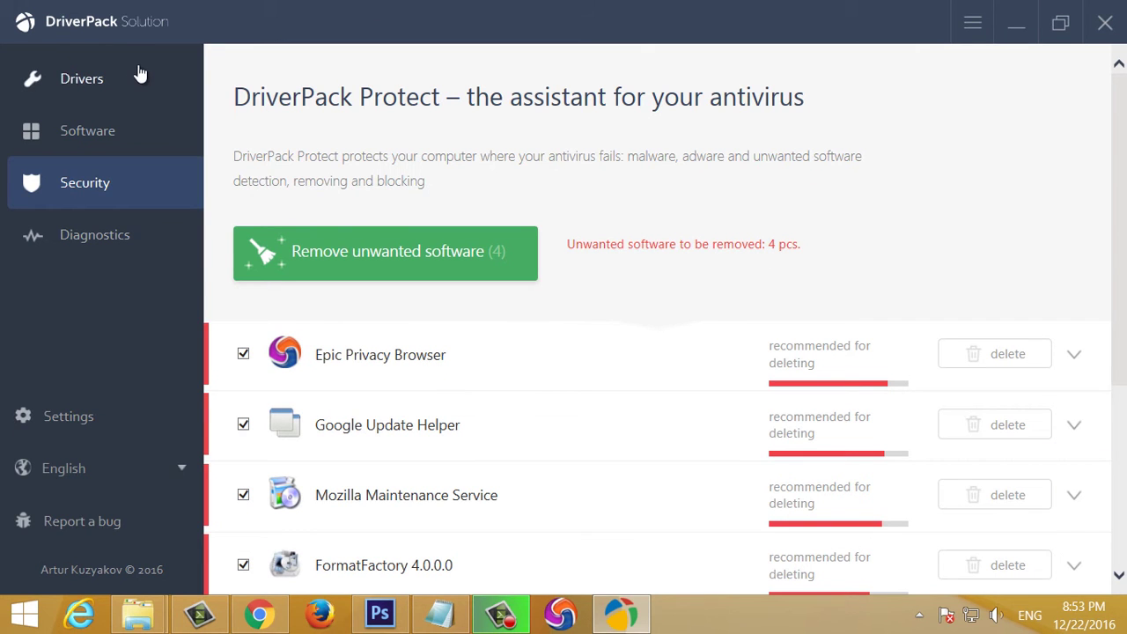
click(88, 78)
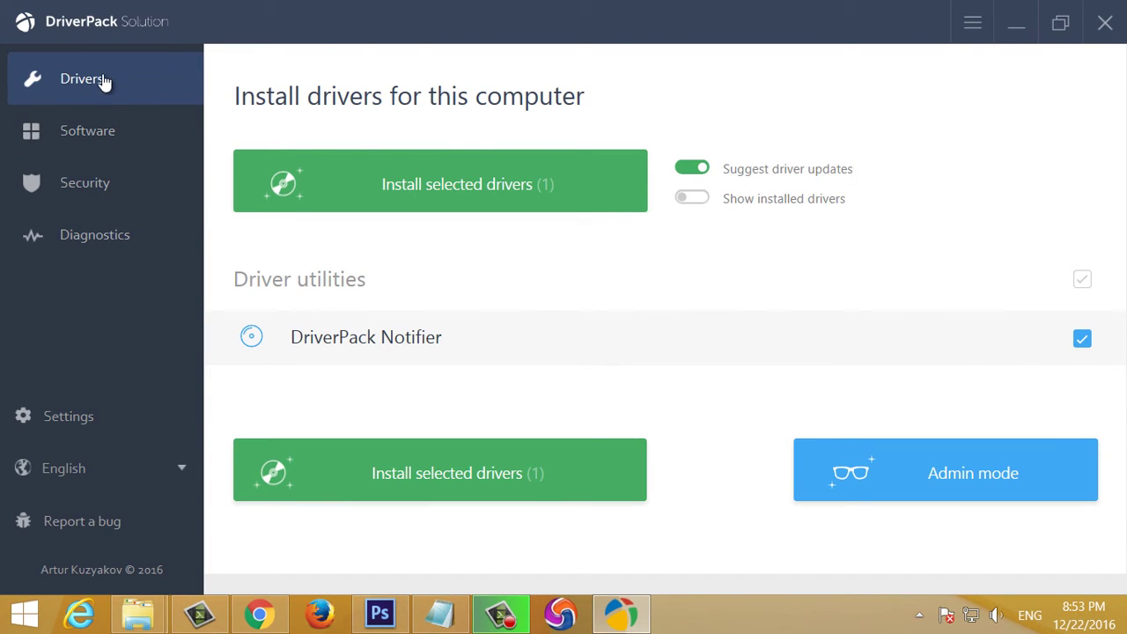
click(99, 137)
click(99, 188)
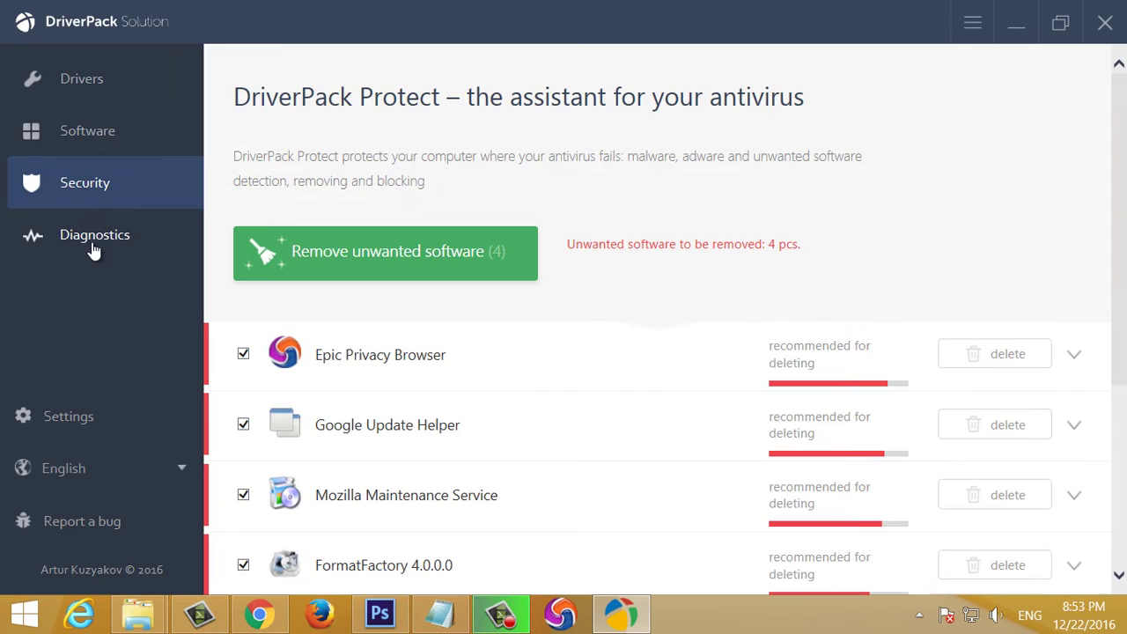
click(109, 90)
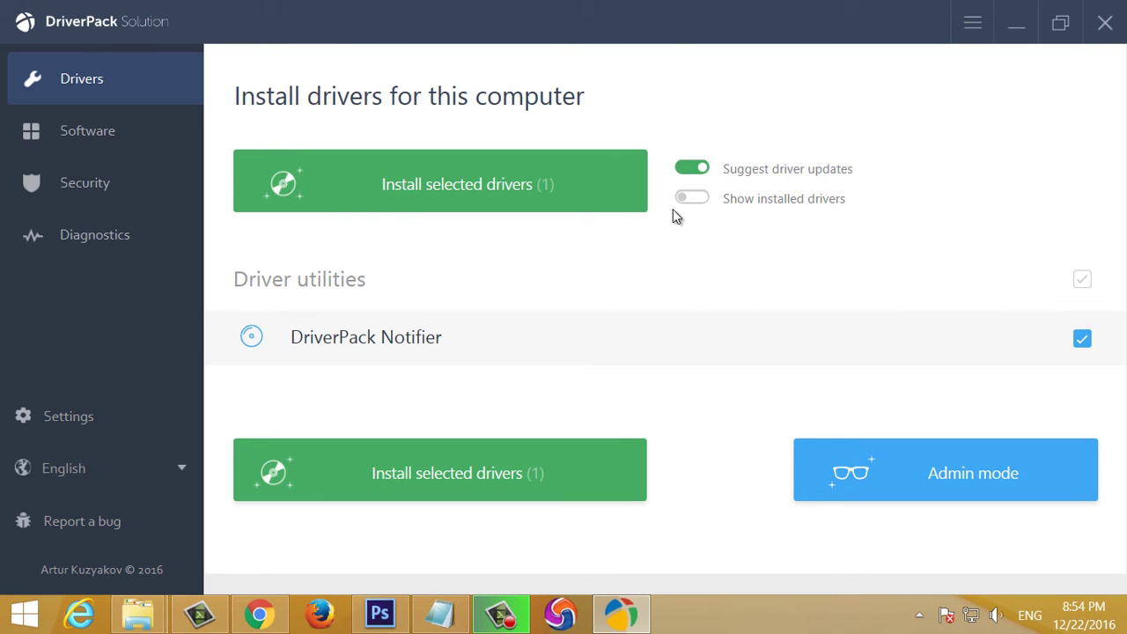
List installed drivers and scroll down to the Driver utilities section
click(704, 203)
scroll(743, 213, down, 2)
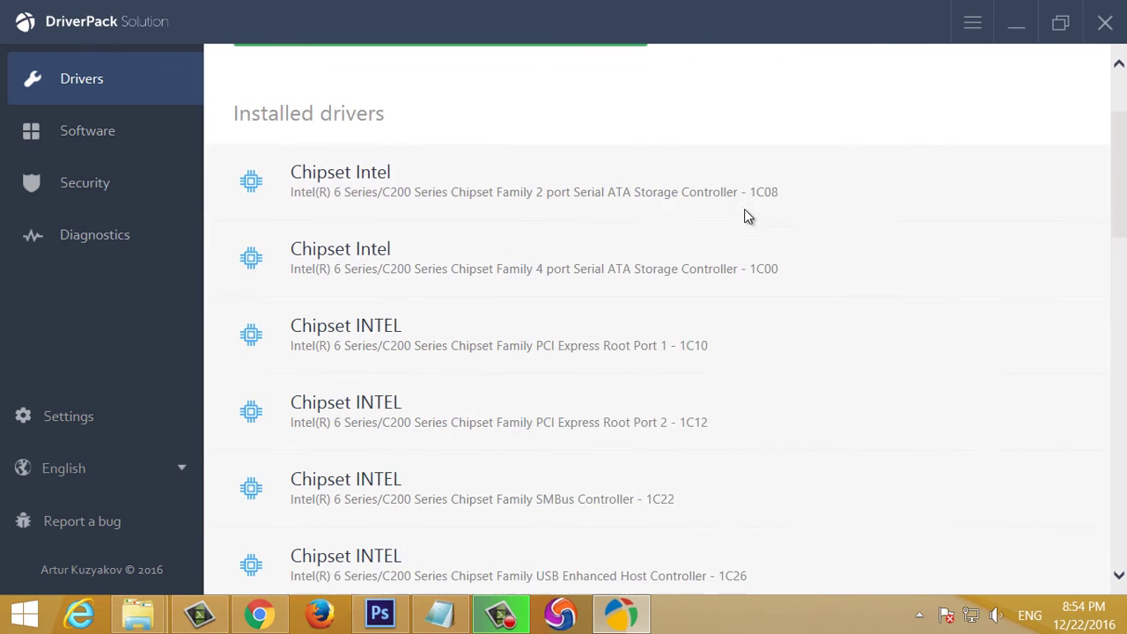
scroll(394, 311, down, 1)
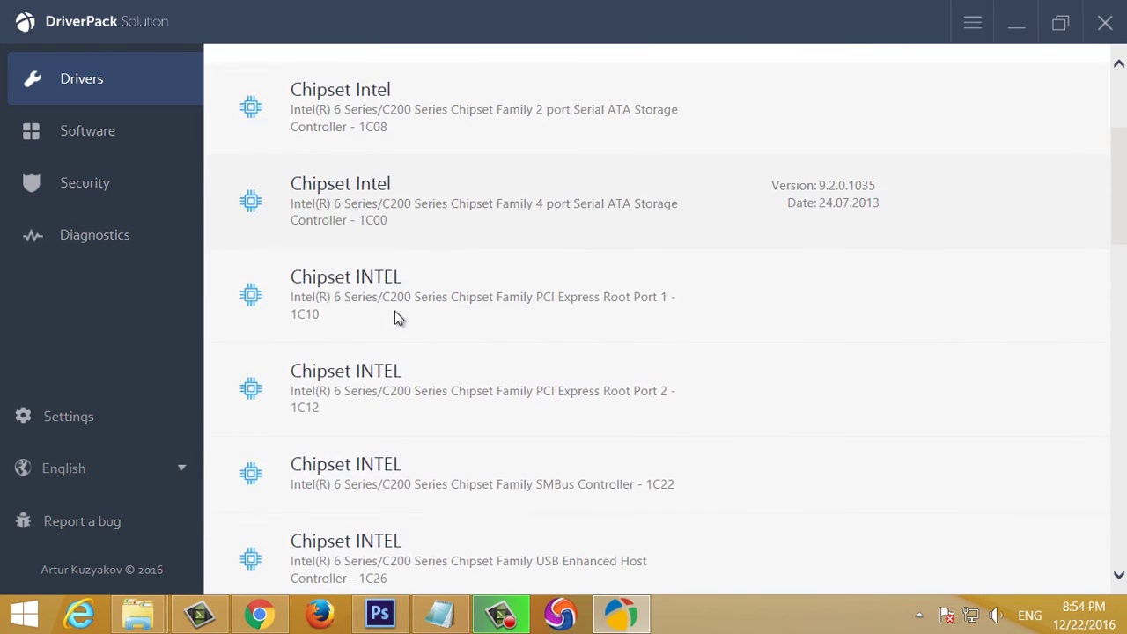
scroll(394, 310, up, 3)
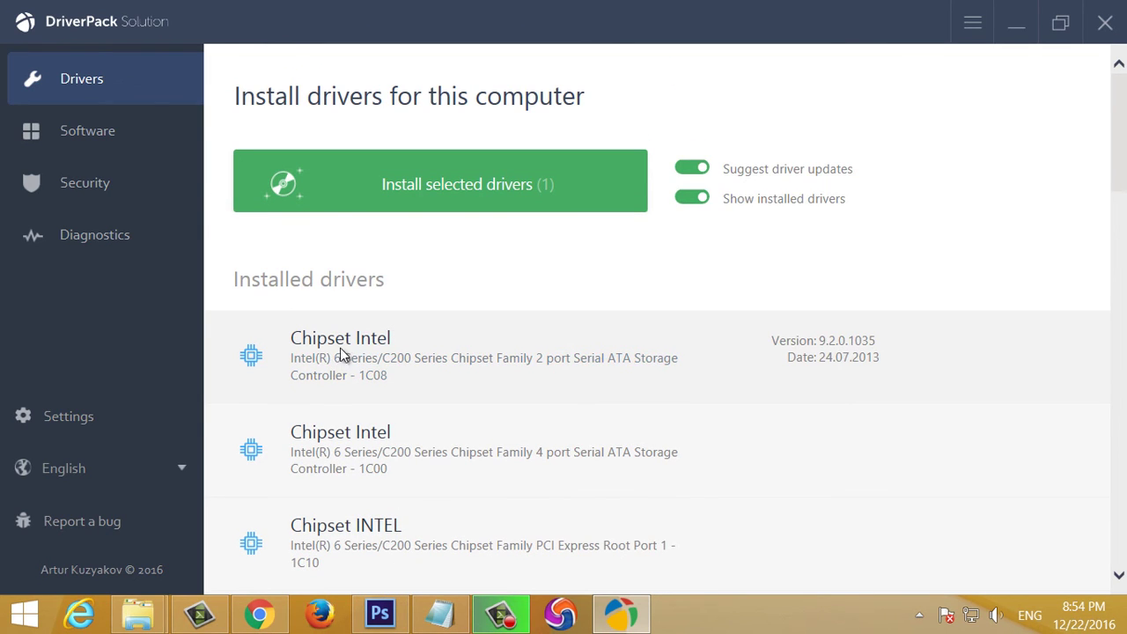
scroll(422, 344, down, 9)
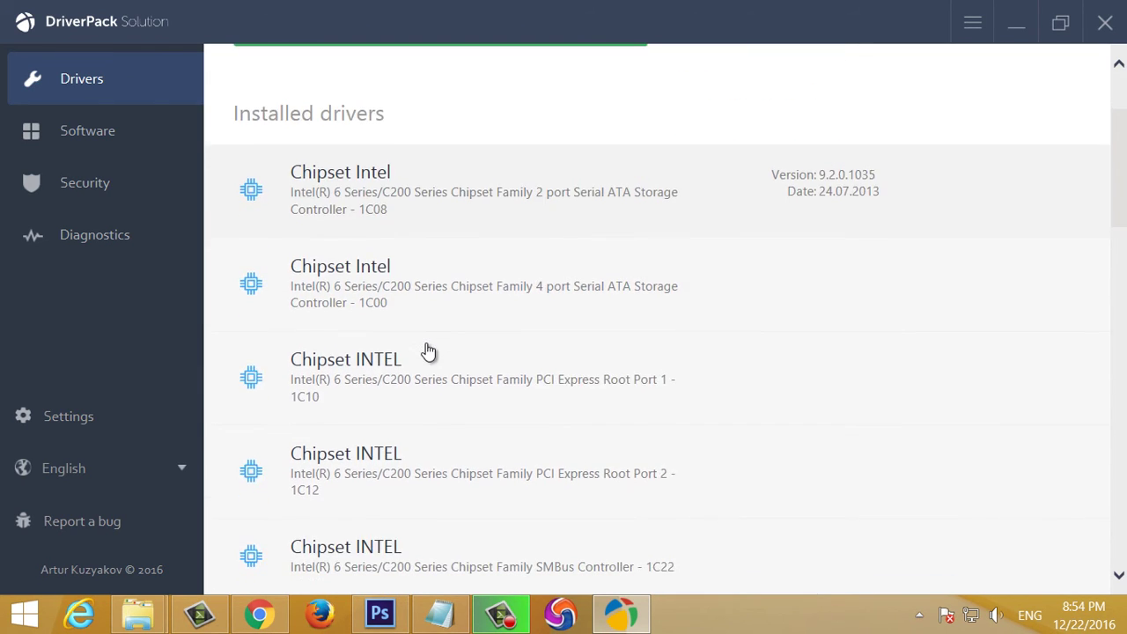
scroll(388, 404, down, 3)
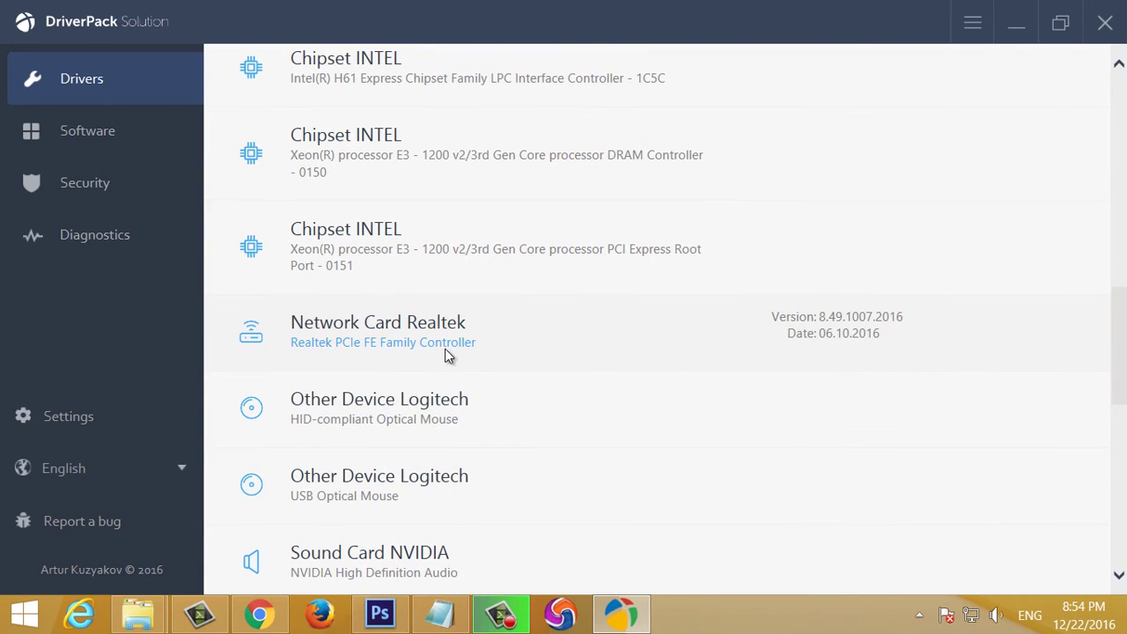
scroll(449, 355, down, 9)
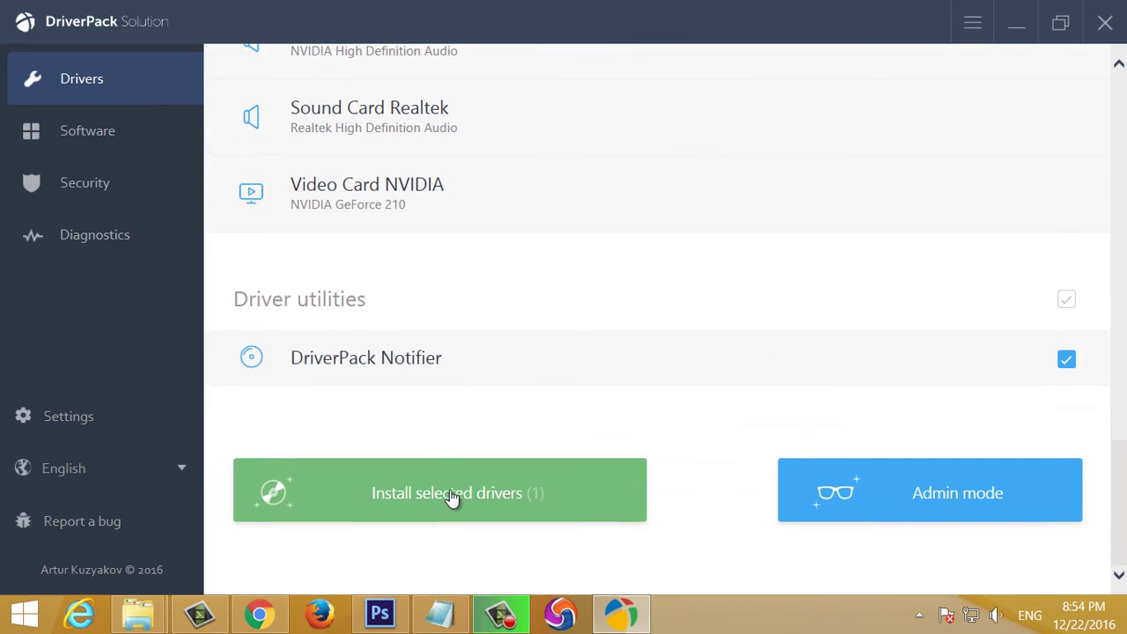
scroll(589, 133, up, 3)
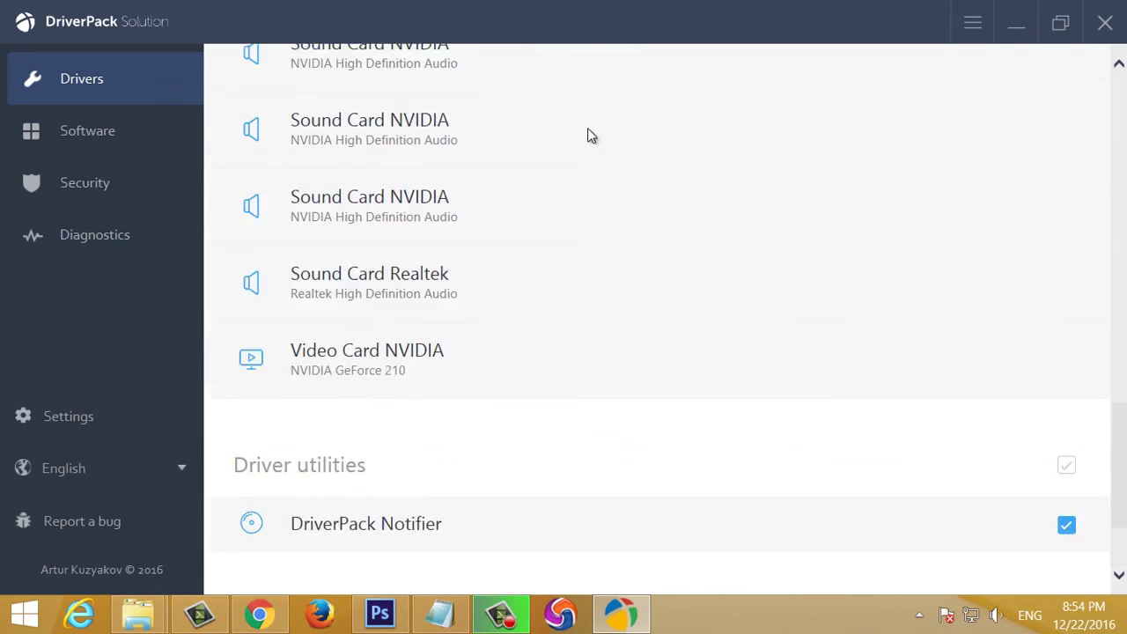
Scroll through the recommended programs on the Software page
click(99, 143)
scroll(457, 355, down, 2)
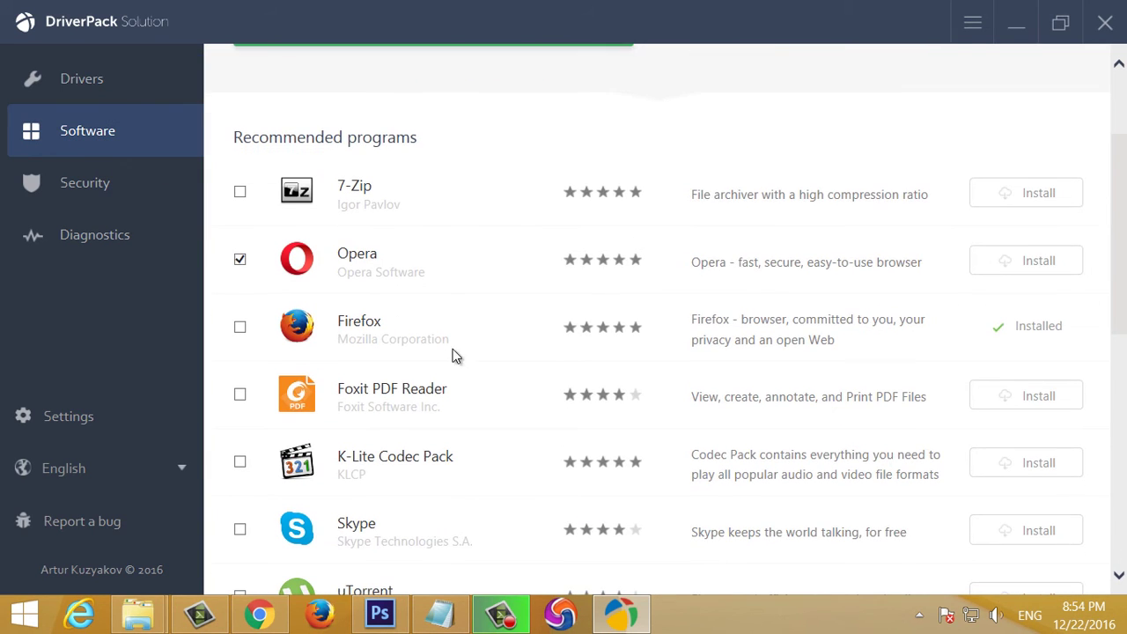
scroll(370, 298, down, 2)
scroll(410, 191, down, 2)
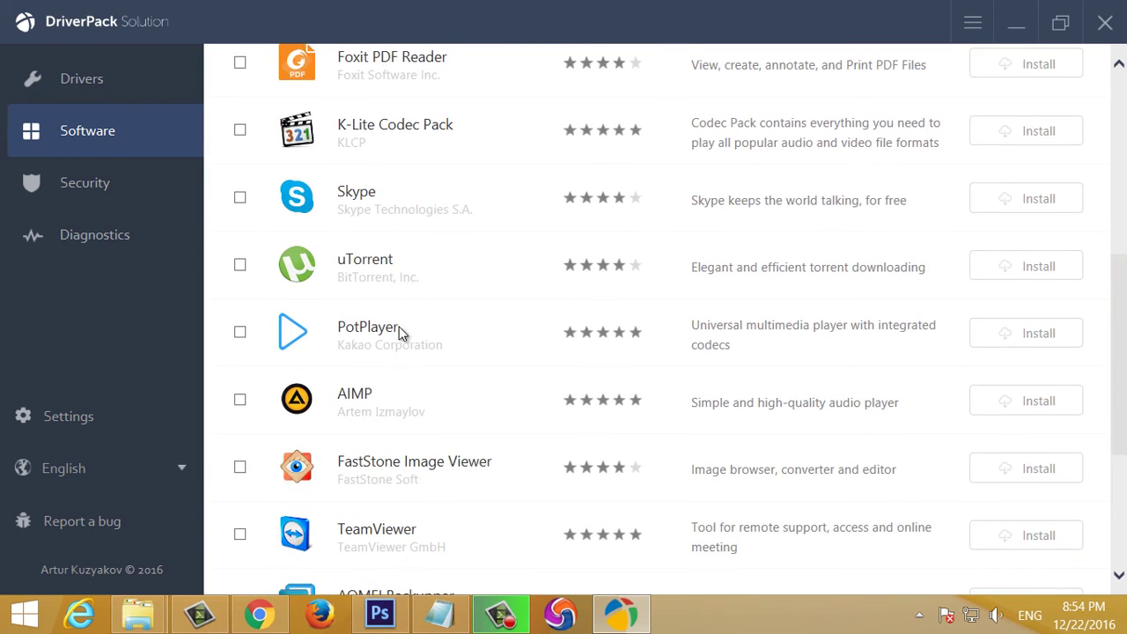
scroll(463, 285, down, 4)
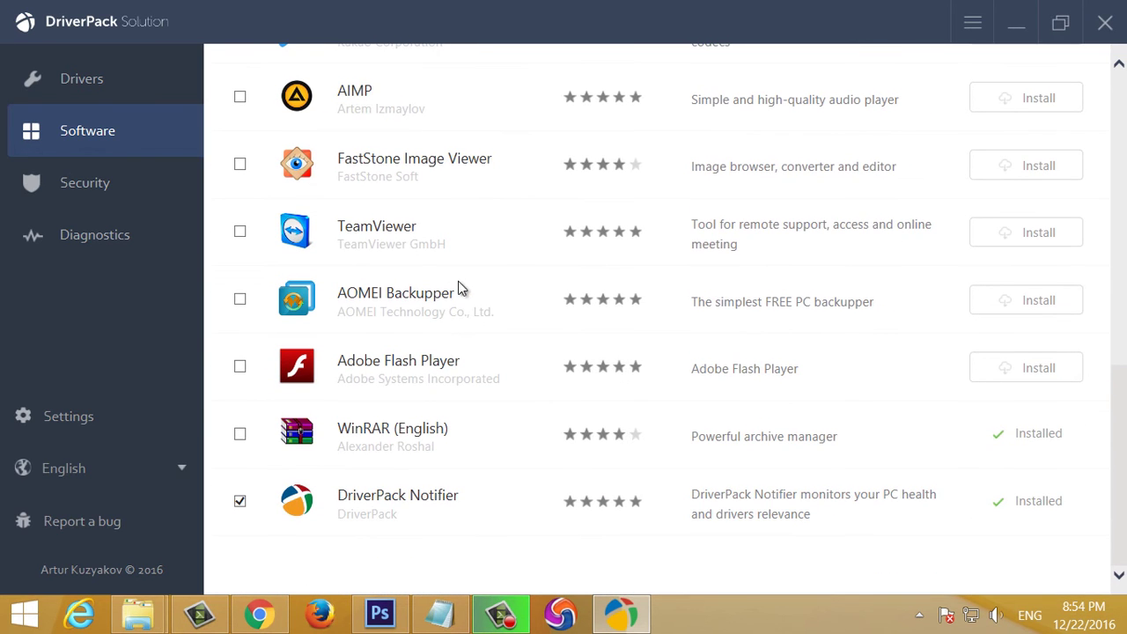
scroll(396, 361, up, 2)
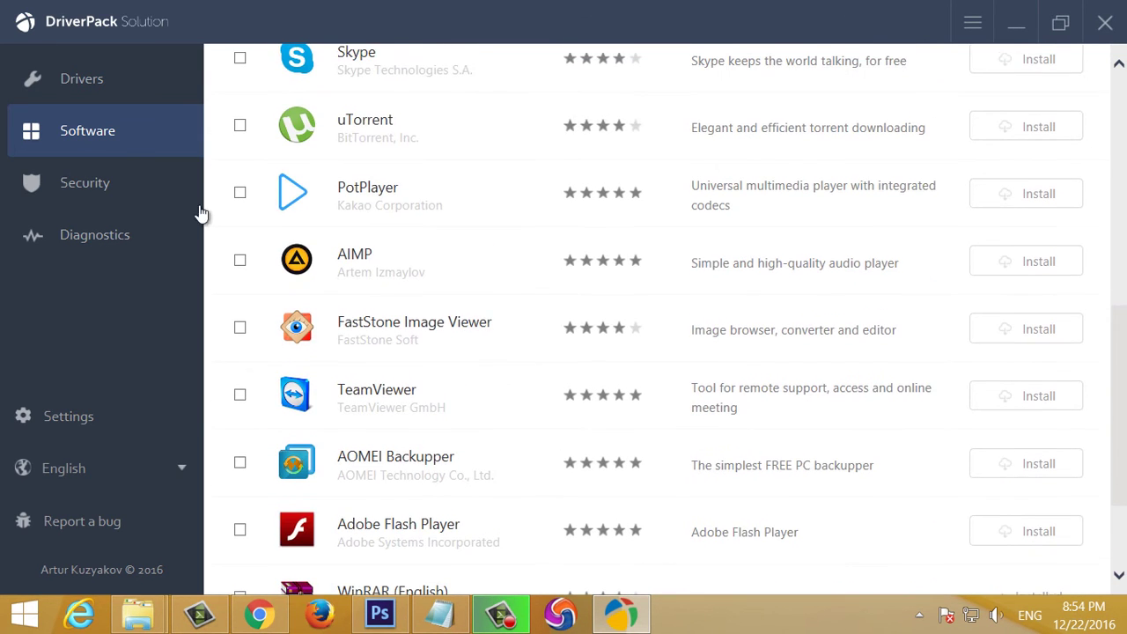
Check the unwanted-software Security page, then scroll the Diagnostics hardware summary
click(101, 201)
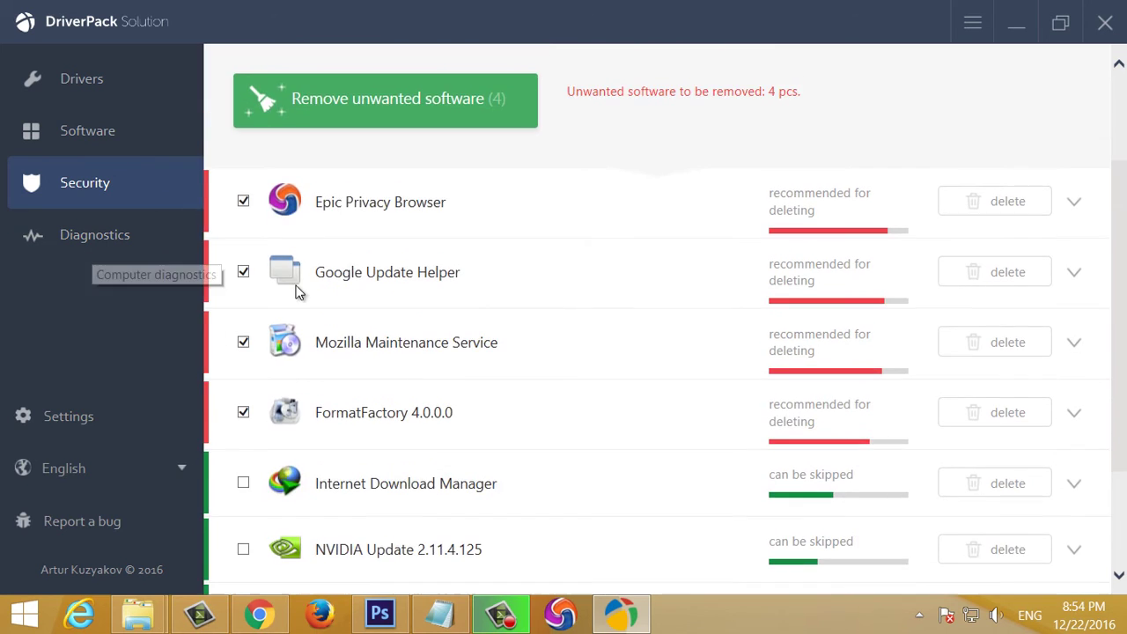
click(141, 234)
scroll(476, 344, down, 4)
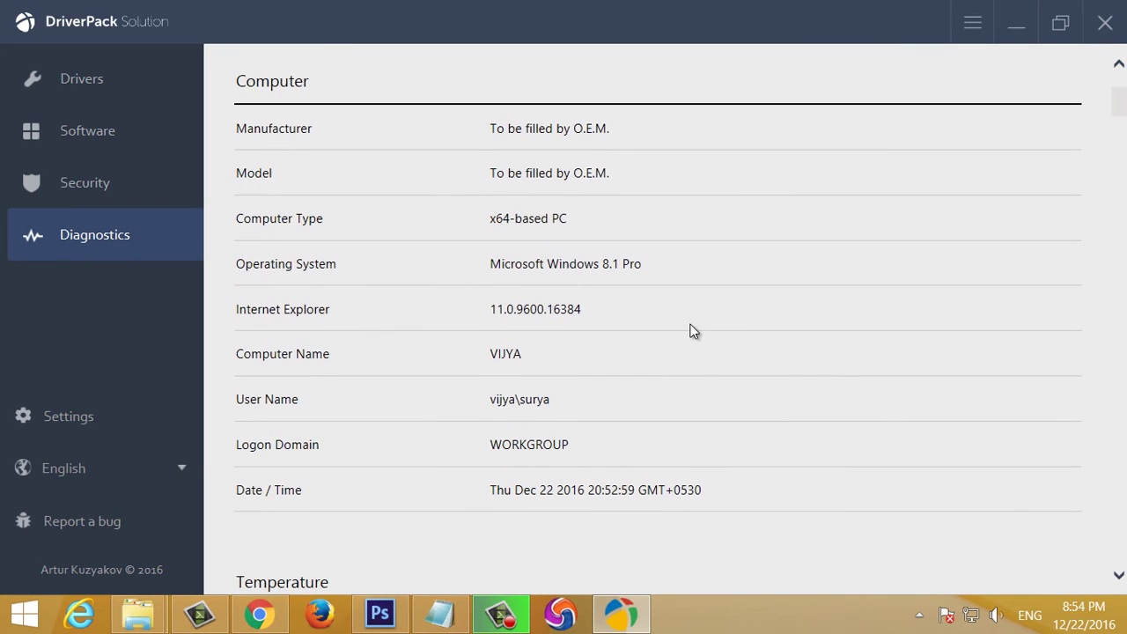
scroll(616, 318, up, 2)
scroll(450, 220, down, 6)
scroll(447, 355, down, 5)
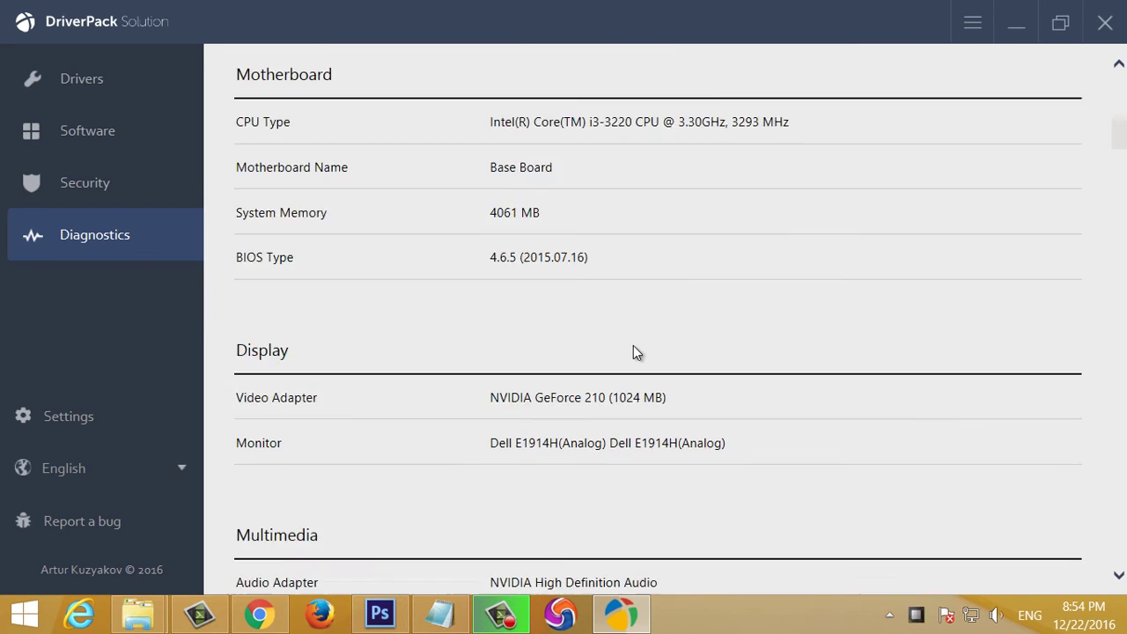
scroll(638, 362, down, 1)
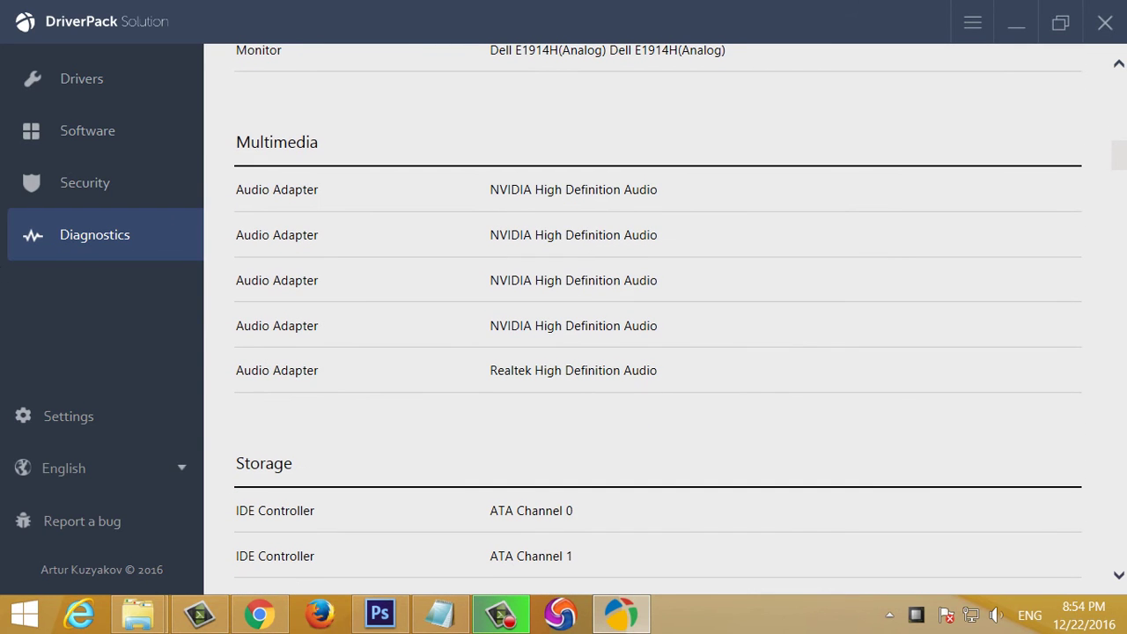
Look over the Settings options, then close DriverPack Solution
click(90, 436)
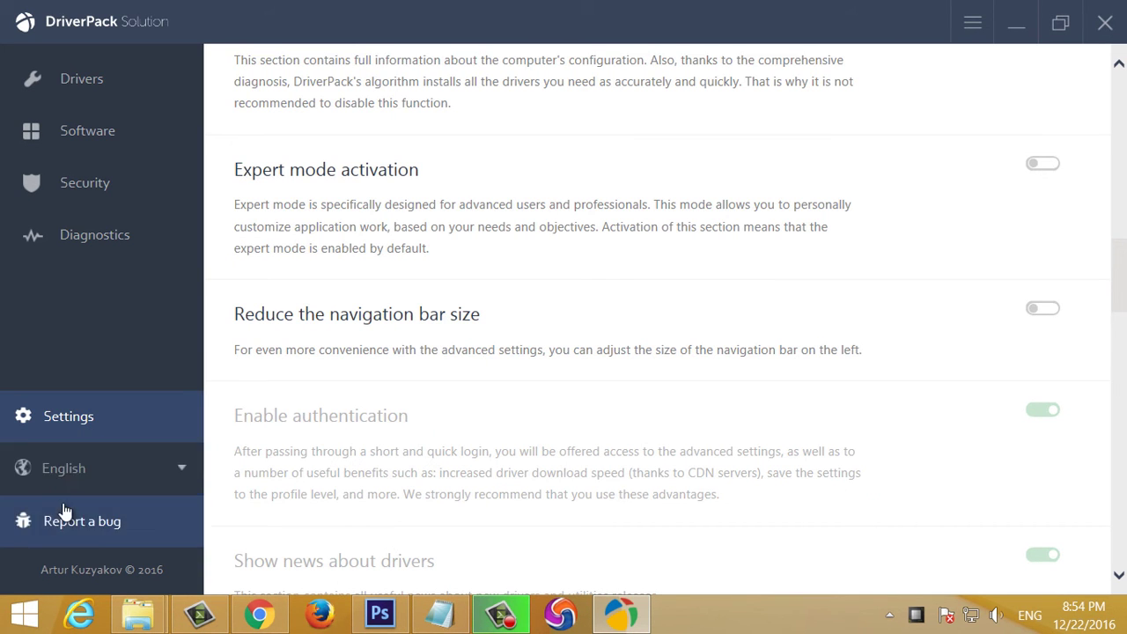
click(107, 537)
scroll(131, 238, up, 5)
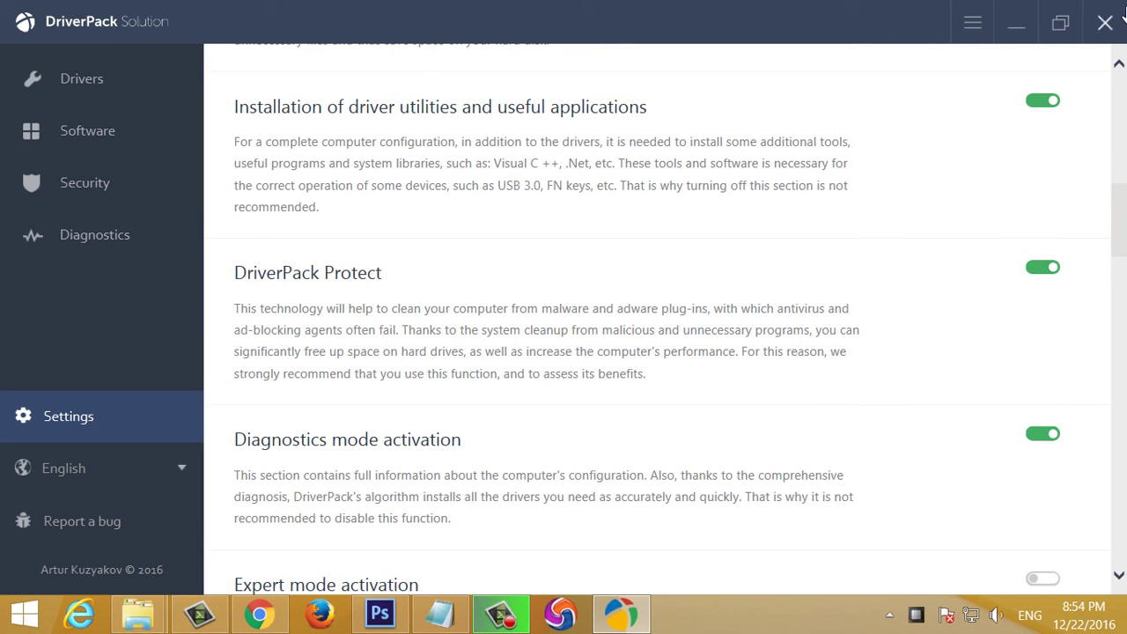
click(1108, 21)
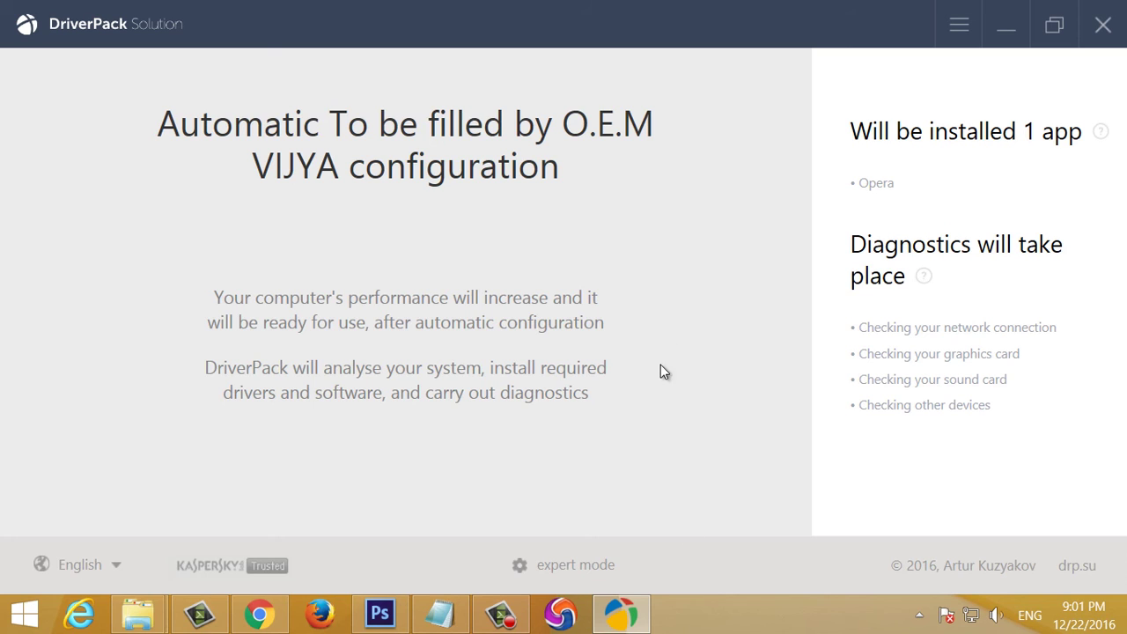
Switch to expert mode and turn on 'Show installed drivers'
click(554, 568)
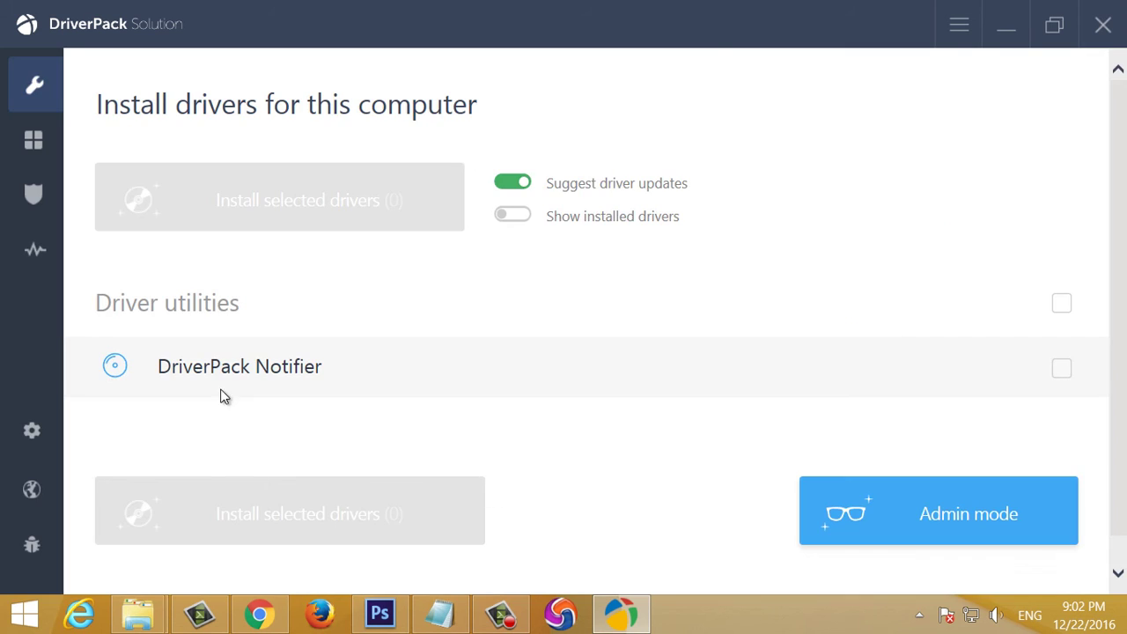
click(512, 216)
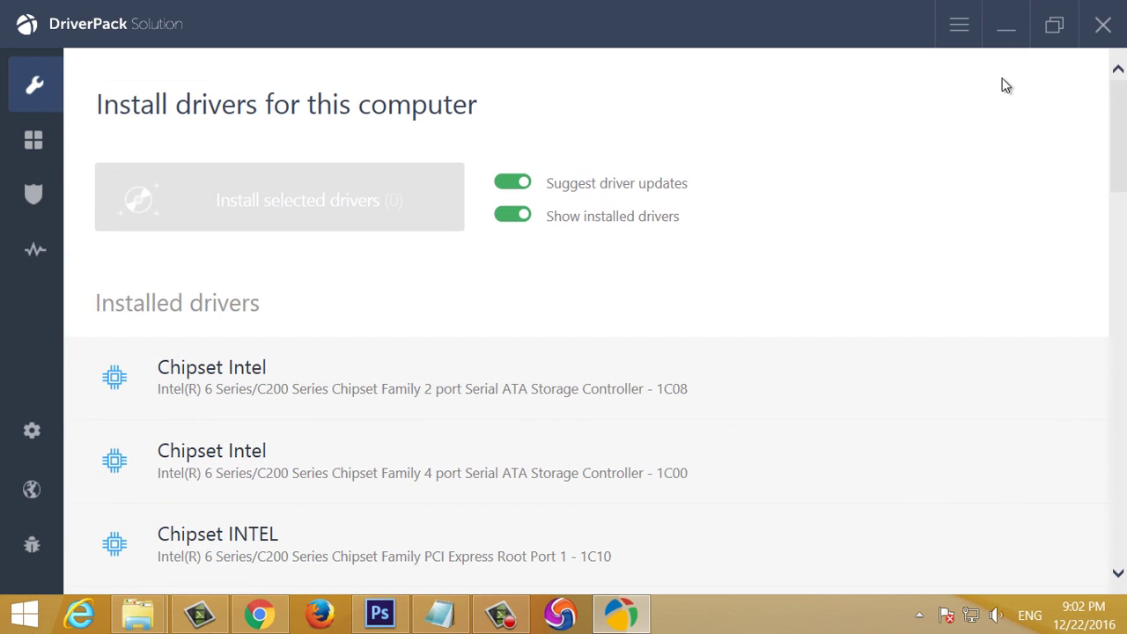
Open the top-right tools menu and scroll its recovery point and Windows utility entries
click(963, 26)
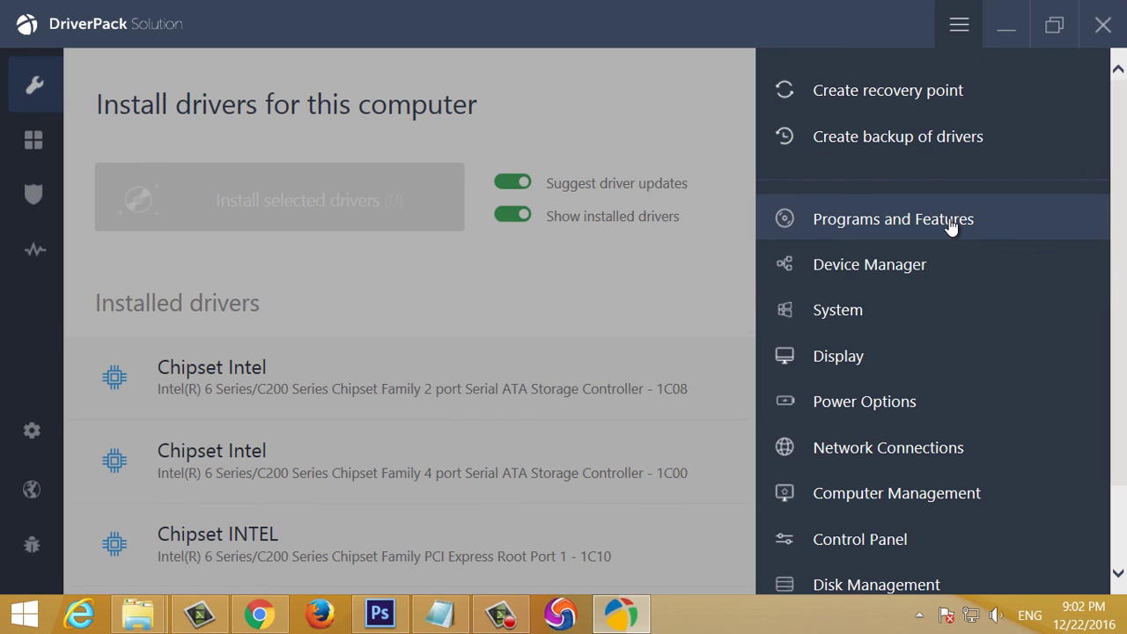
scroll(909, 361, down, 1)
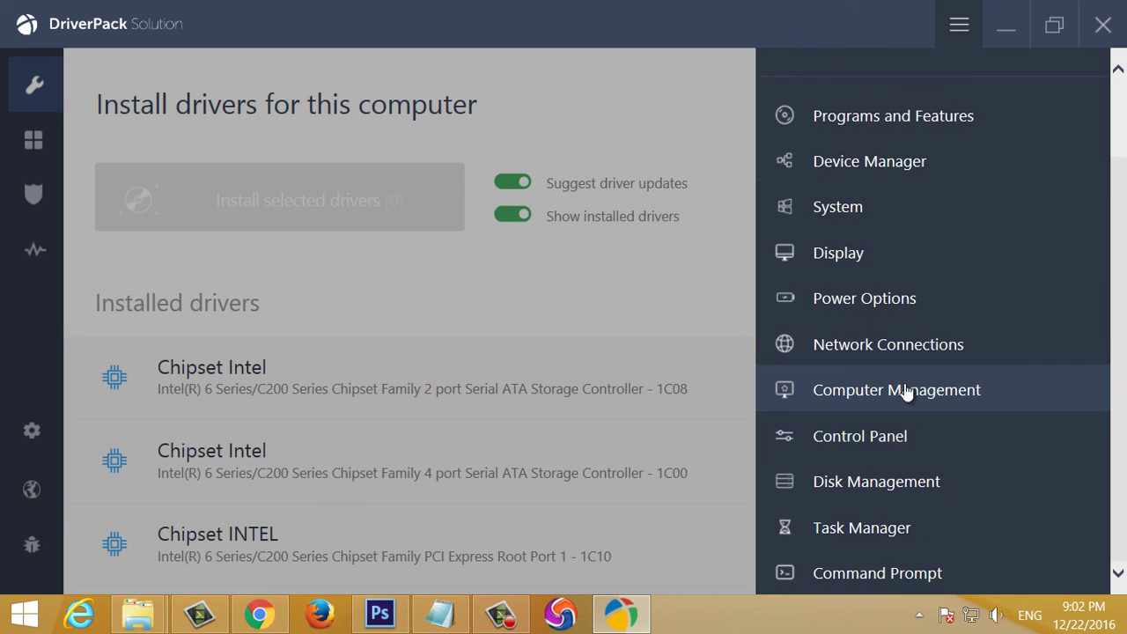
scroll(881, 344, up, 1)
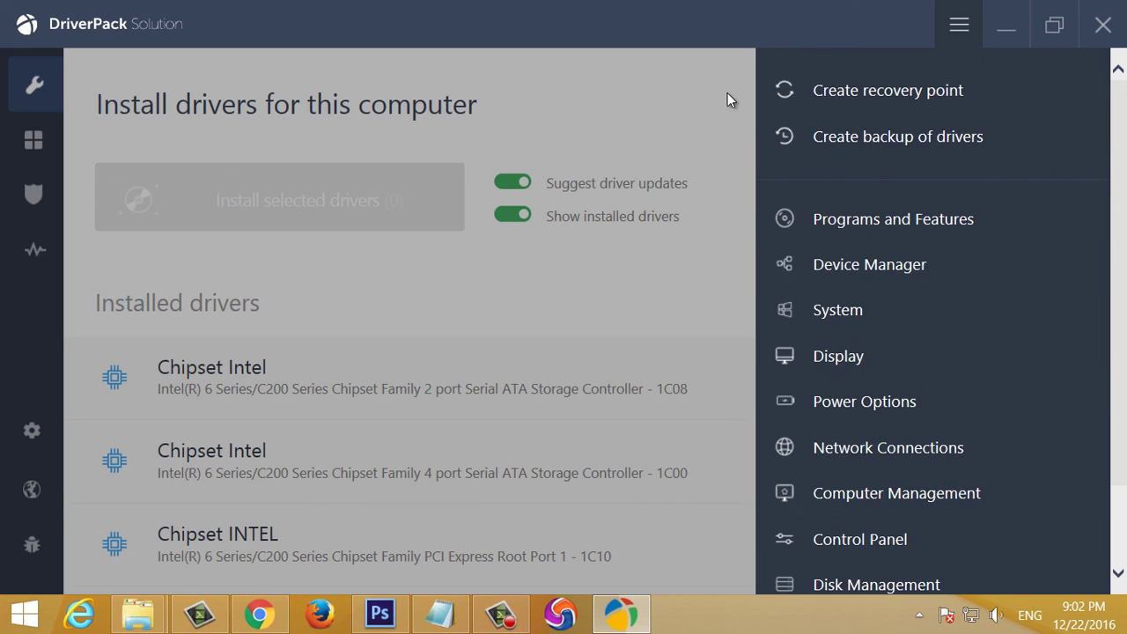